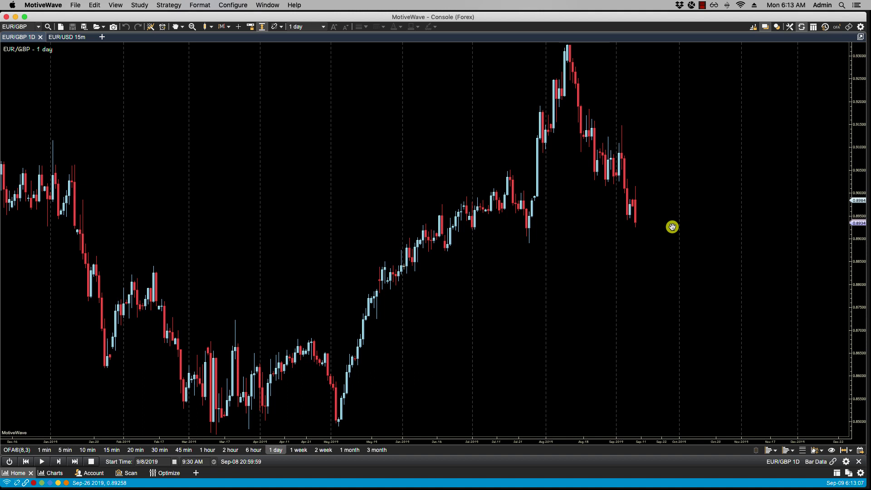
- Open Configure > Preferences at the General > Ticker Tape settings listing 14 currency pairs
left_click(232, 5)
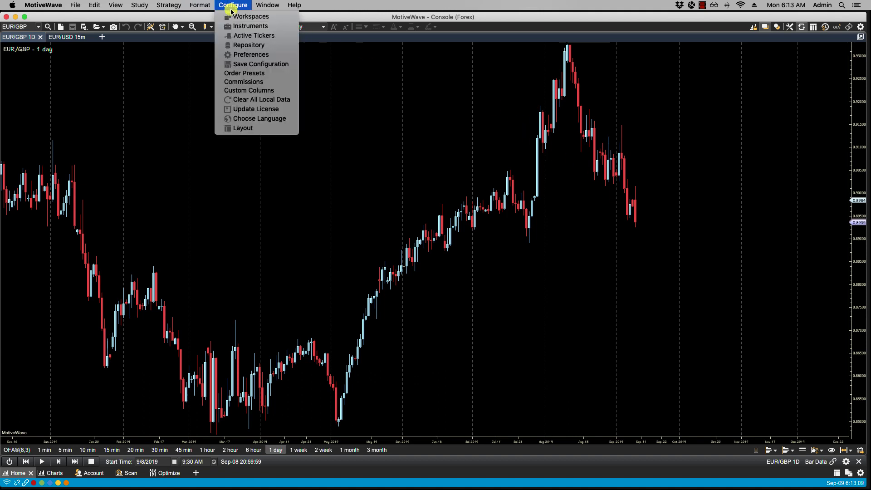
left_click(242, 55)
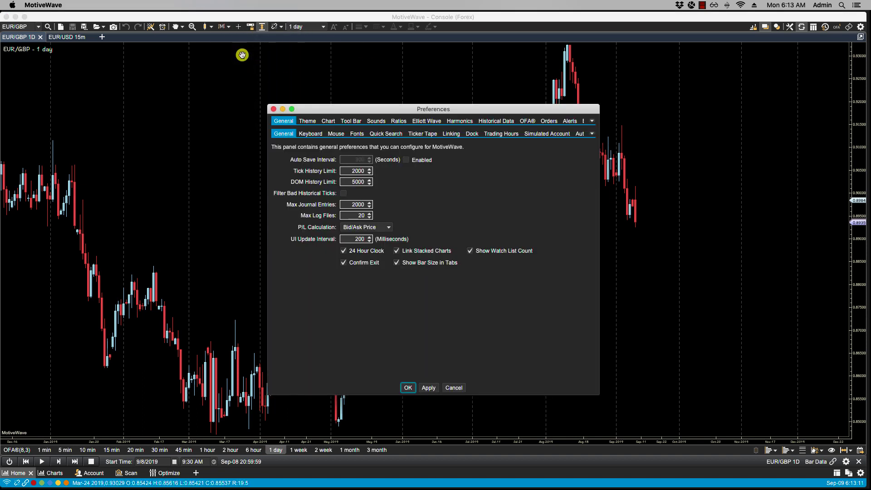
left_click(417, 135)
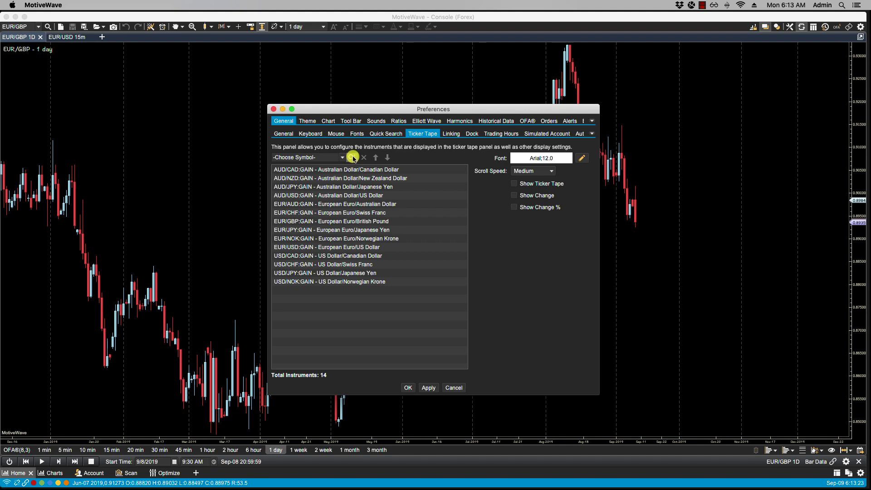
- Search instruments for GBP and add GBP/AUD to the ticker tape list
left_click(353, 157)
type("GBP")
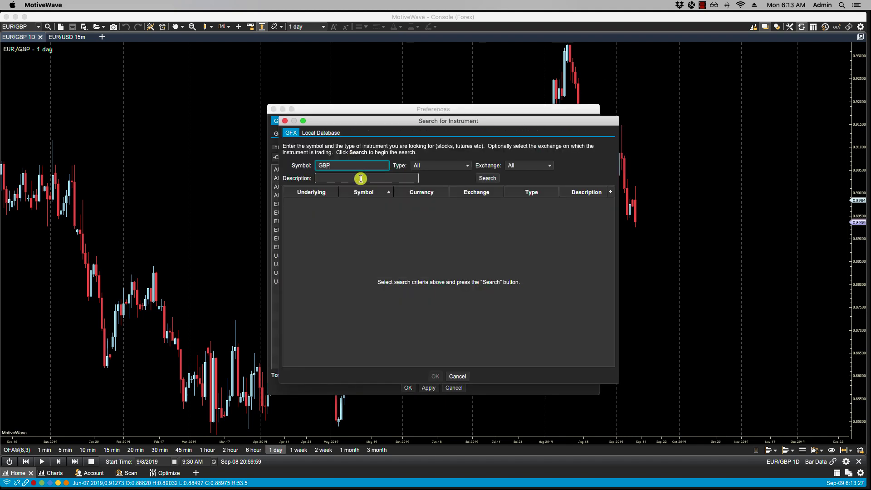
key("Return")
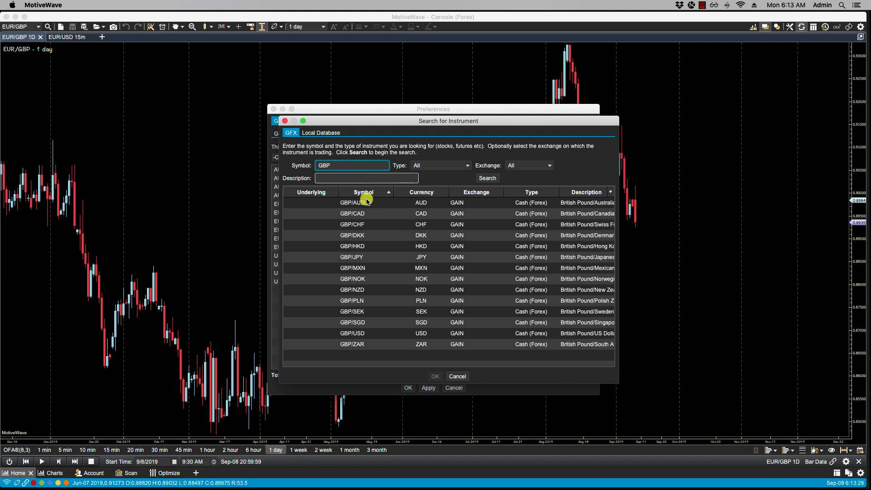
double_click(366, 204)
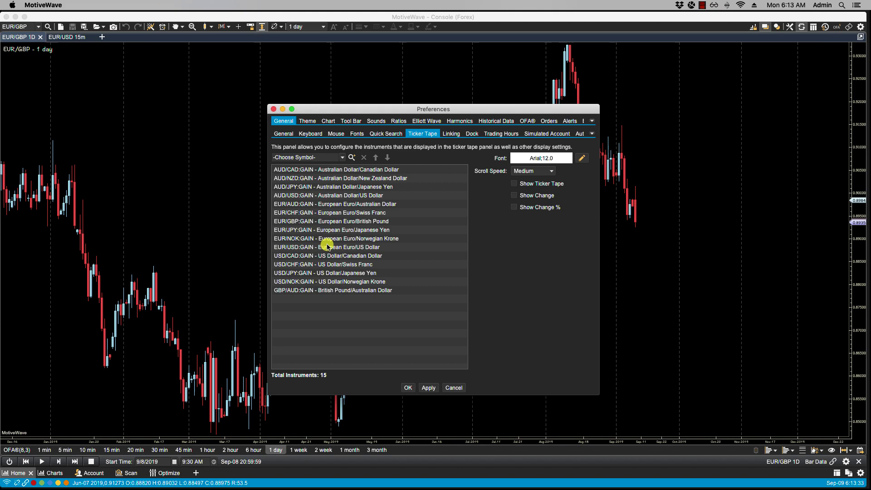
- Search GBP again and add the range GBP/CAD through GBP/NZD to the list
left_click(351, 159)
type("GBP")
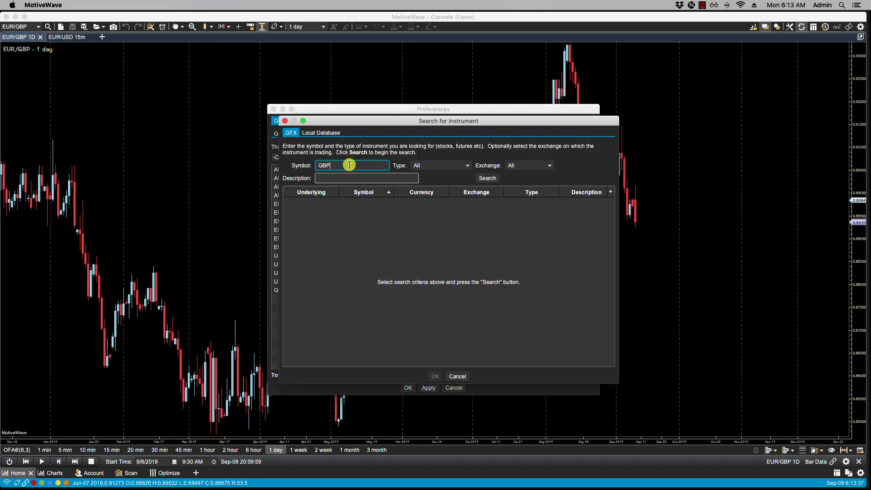
key("Return")
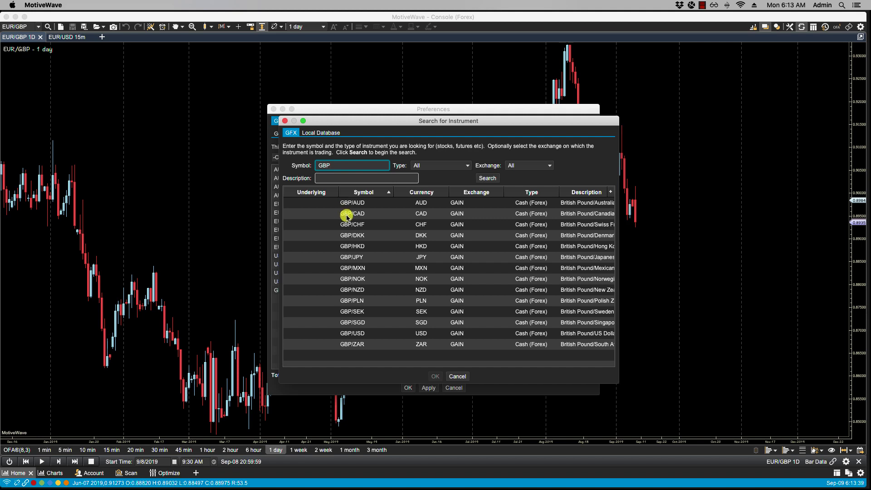
left_click(348, 216)
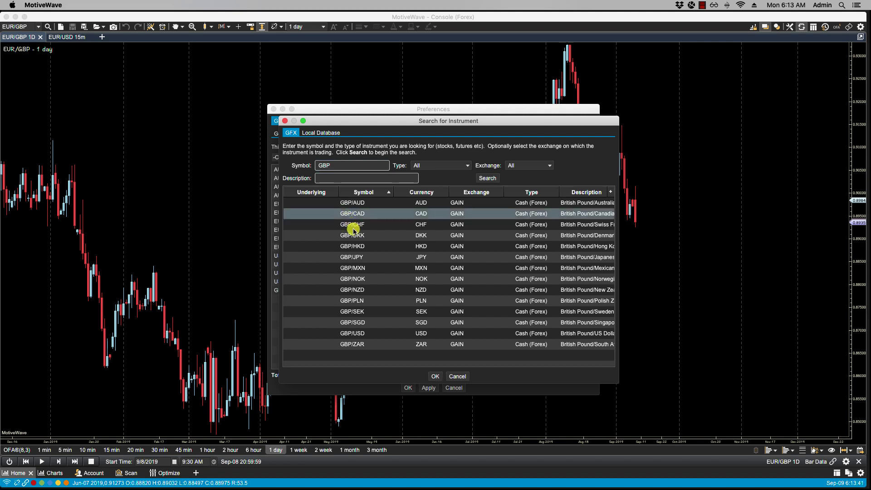
left_click(346, 291, "shift")
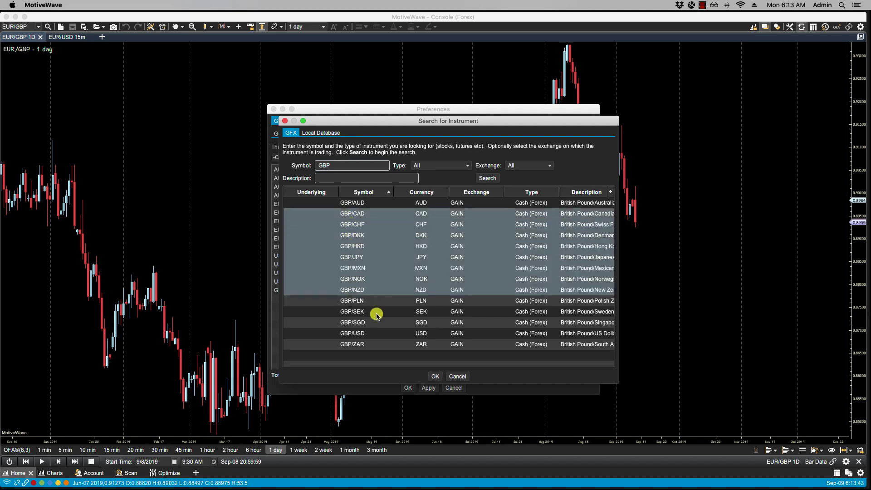
left_click(434, 376)
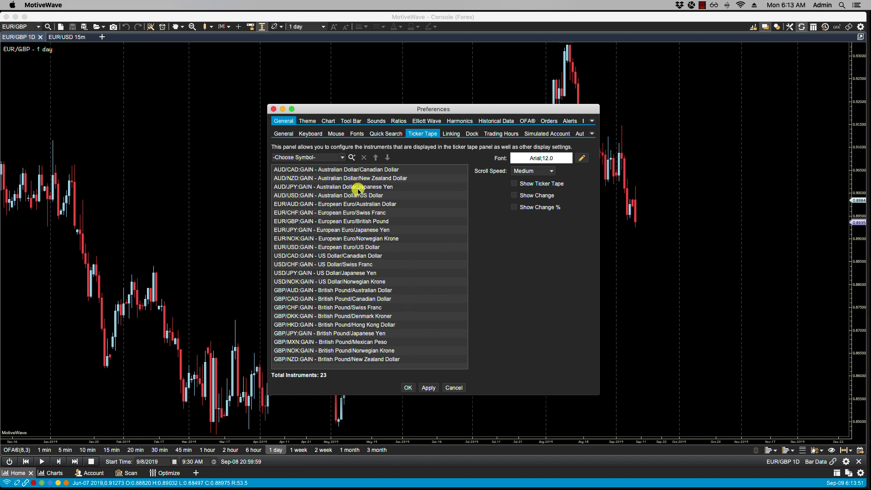
- Remove GBP/NZD, move GBP/NOK up two places, and apply to show the ticker tape
left_click(342, 360)
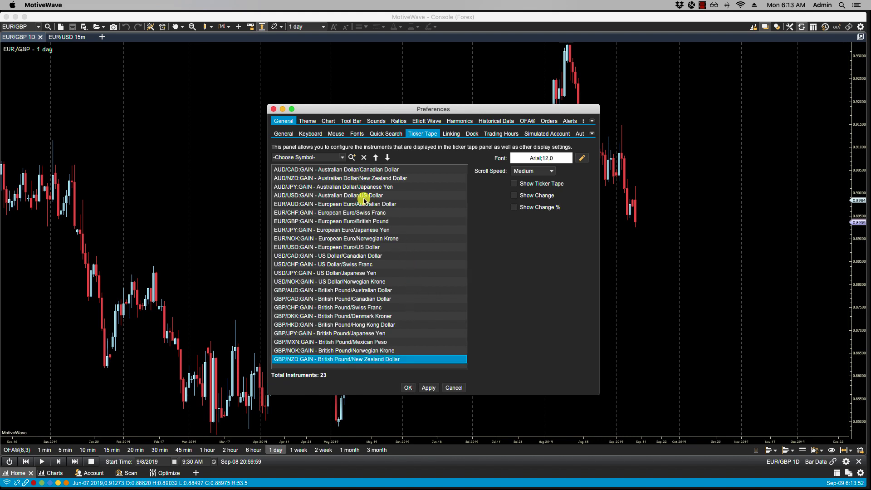
left_click(364, 158)
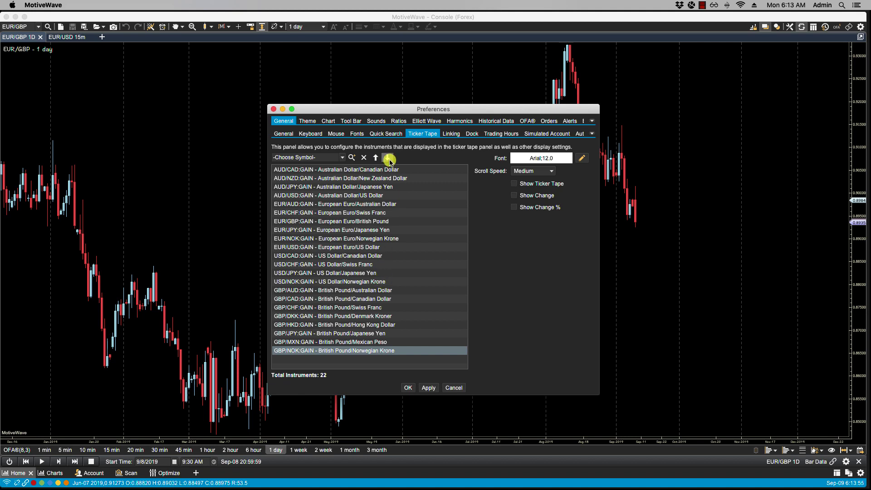
left_click(377, 158)
left_click(377, 158)
left_click(377, 159)
left_click(376, 158)
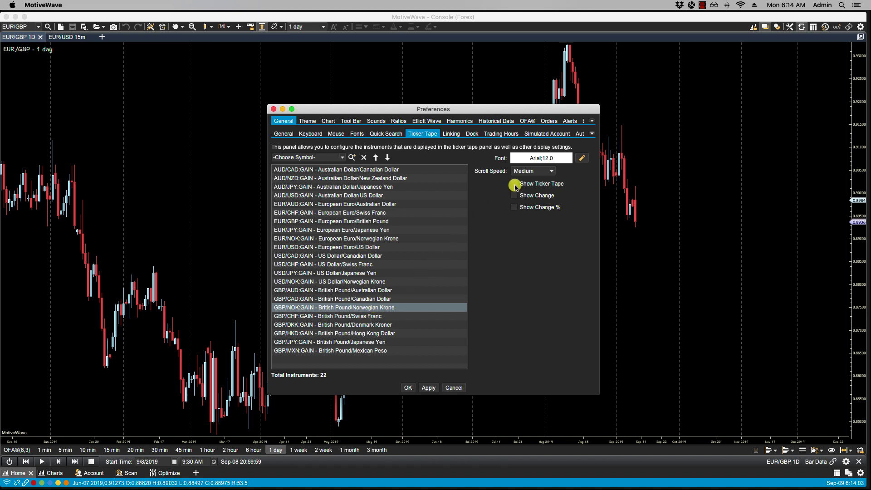
left_click(429, 388)
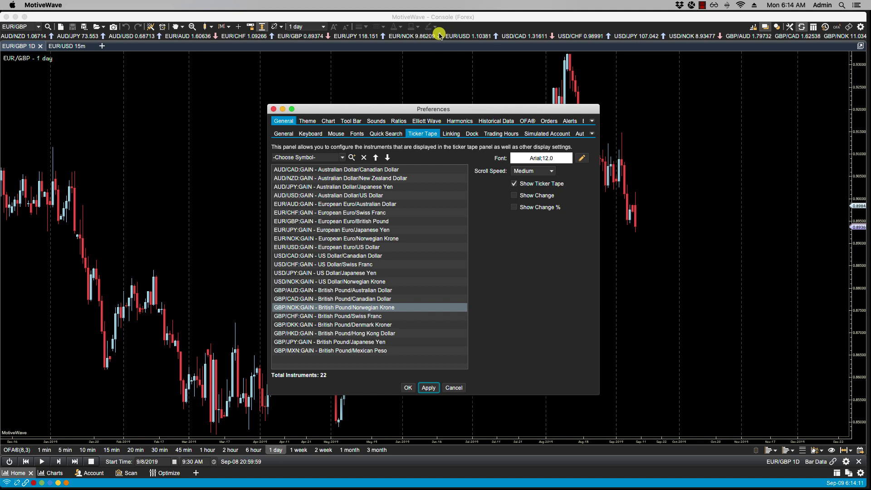
- Close Preferences keeping the changes, then create a new desktop with the default name
left_click(409, 389)
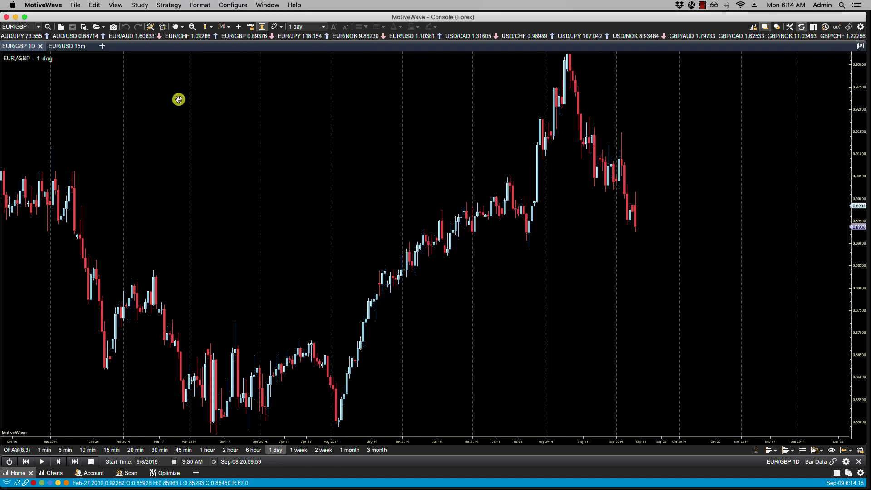
left_click(75, 5)
mouse_move(83, 16)
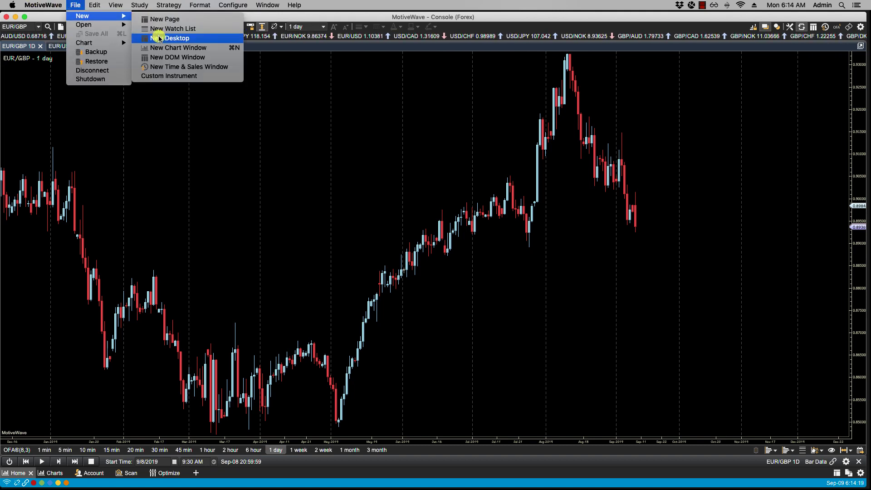
left_click(164, 39)
type("D")
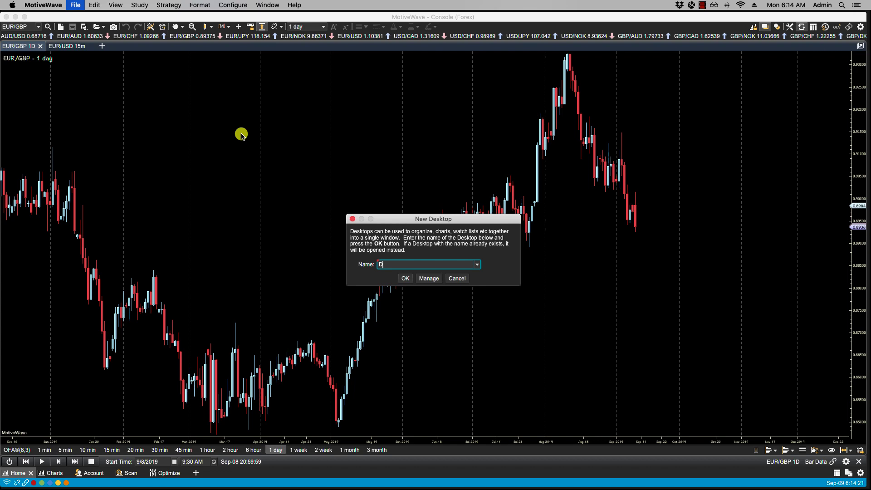
type("esktop2")
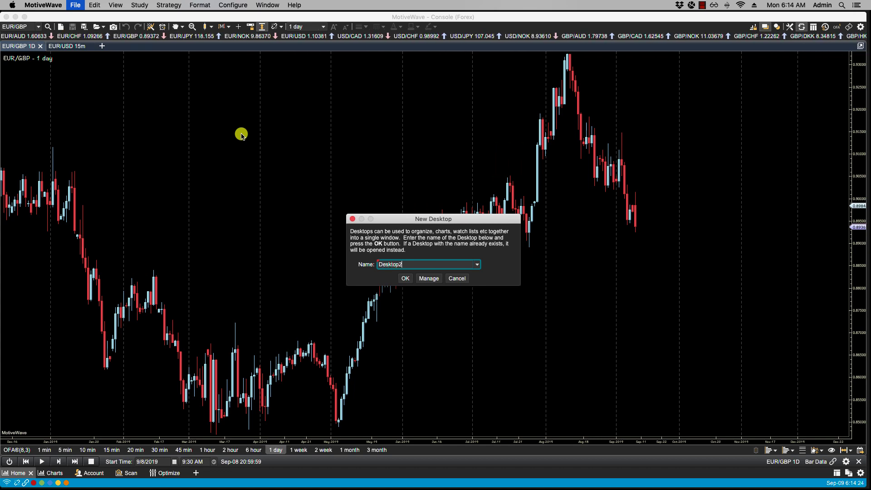
key("Return")
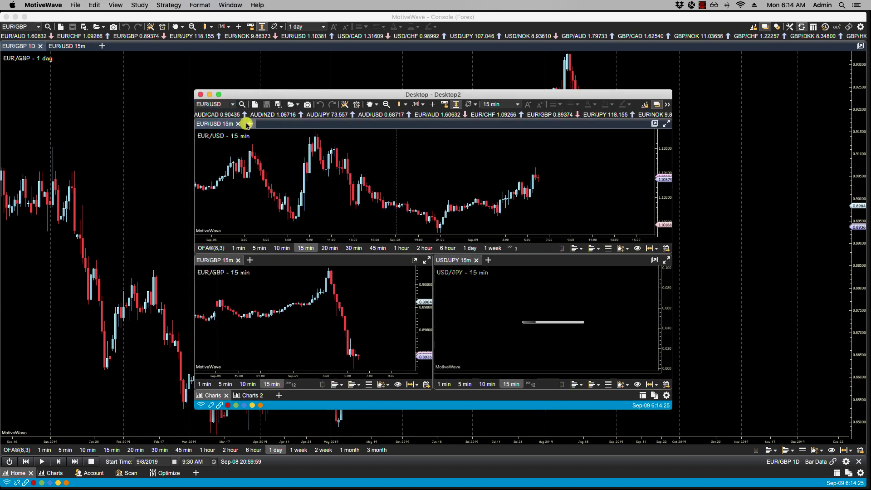
- Open a new EUR/USD Primary Analysis chart window
left_click(76, 5)
mouse_move(109, 15)
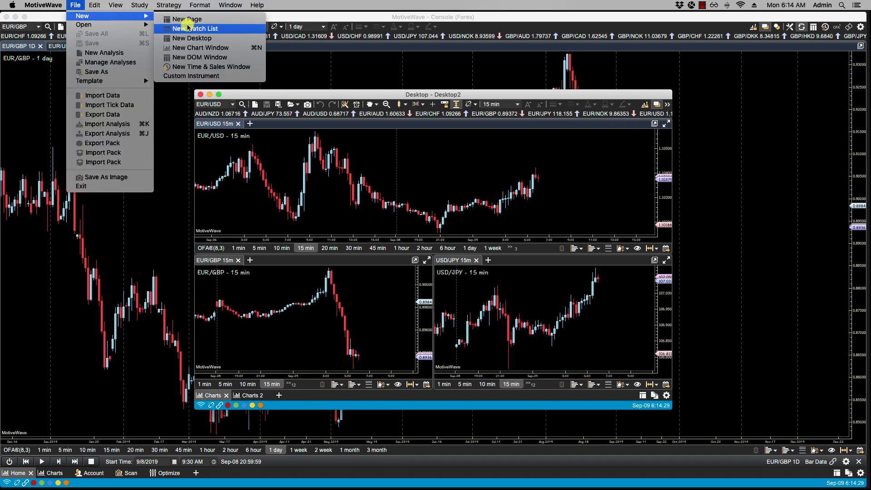
left_click(193, 47)
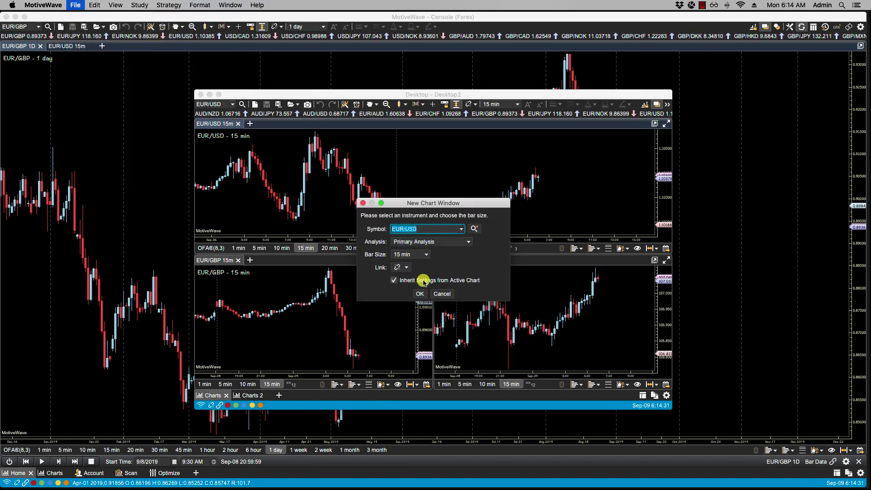
left_click(420, 293)
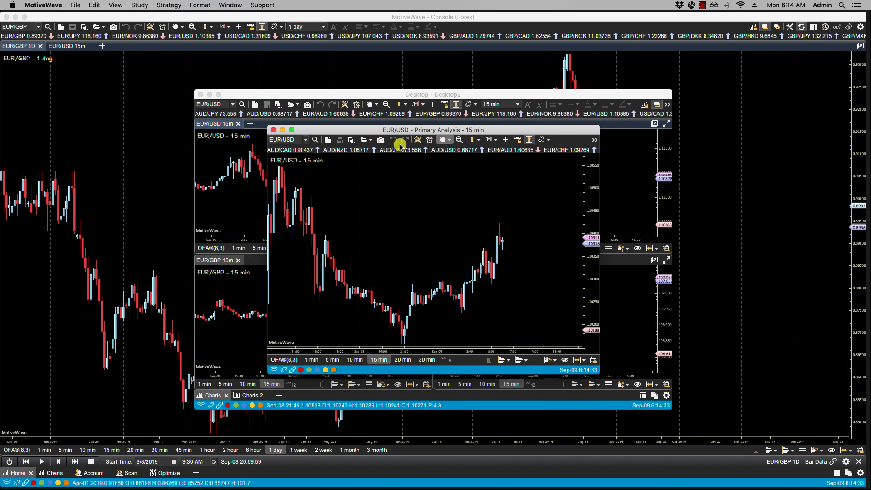
- Close the EUR/USD chart, confirming with Yes, and close the Desktop2 window
left_click(273, 129)
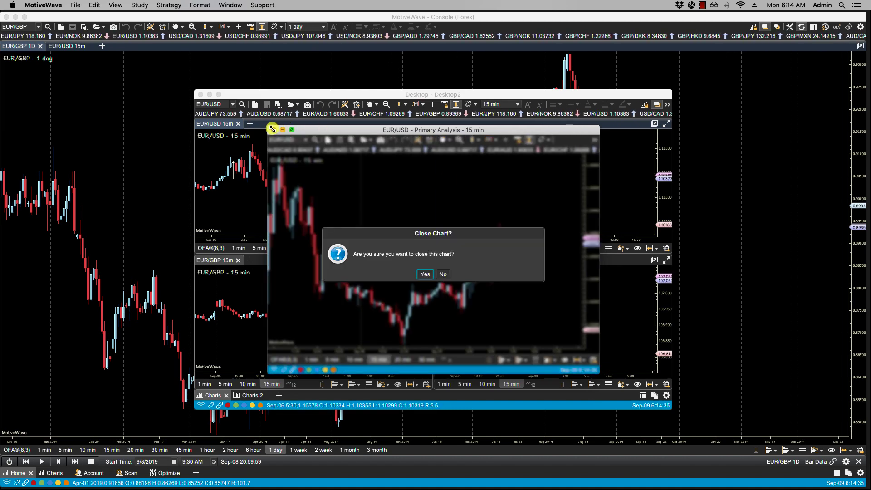
left_click(424, 274)
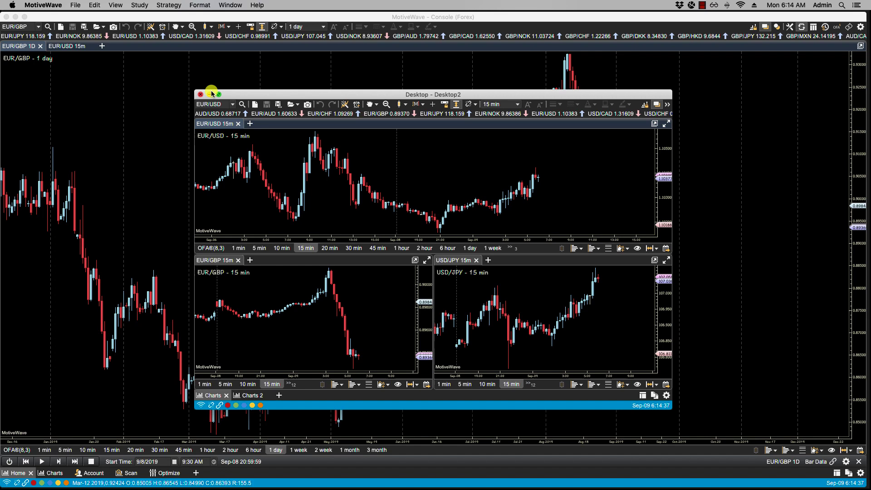
left_click(197, 95)
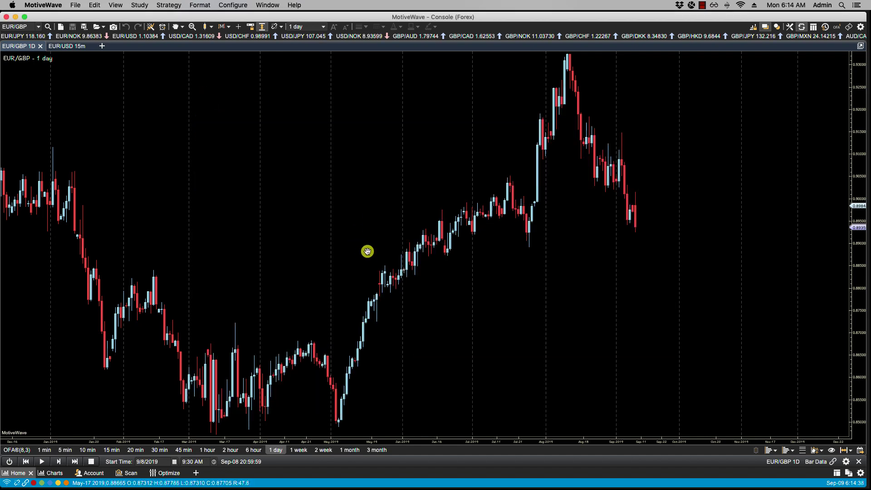
- Set the ticker tape font to Arial size 15 in Preferences and apply it
left_click(233, 6)
left_click(251, 54)
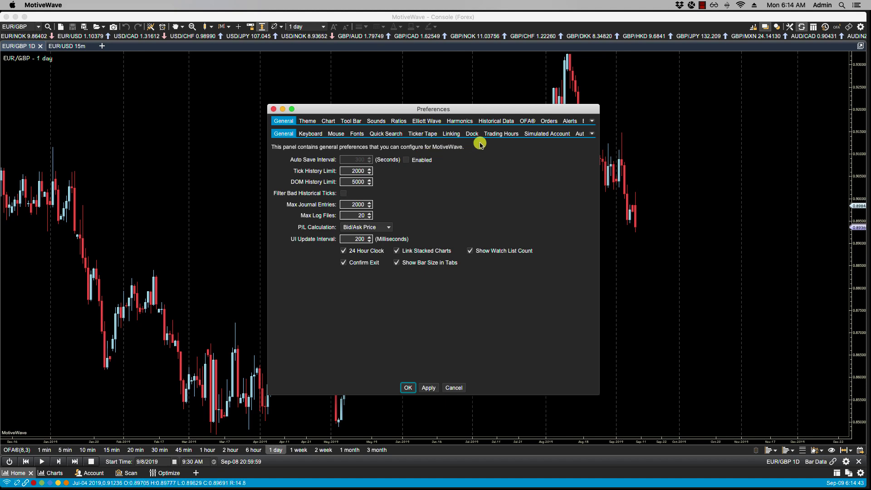
left_click(427, 136)
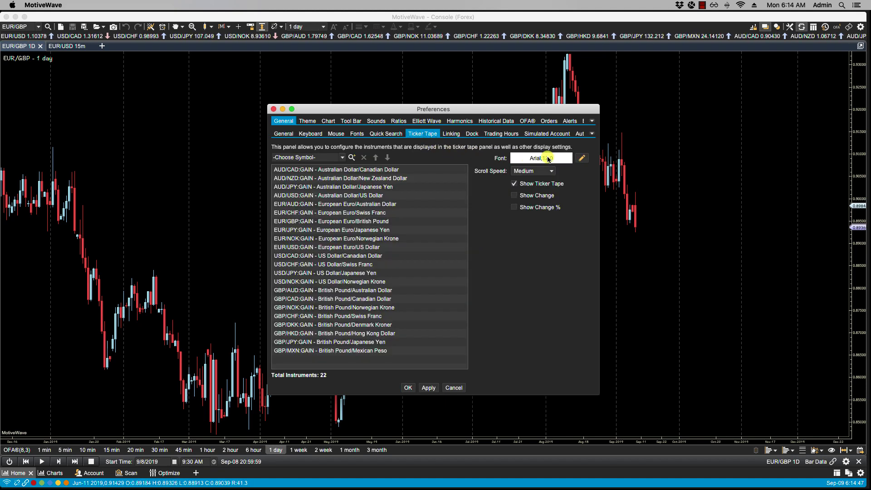
left_click(582, 159)
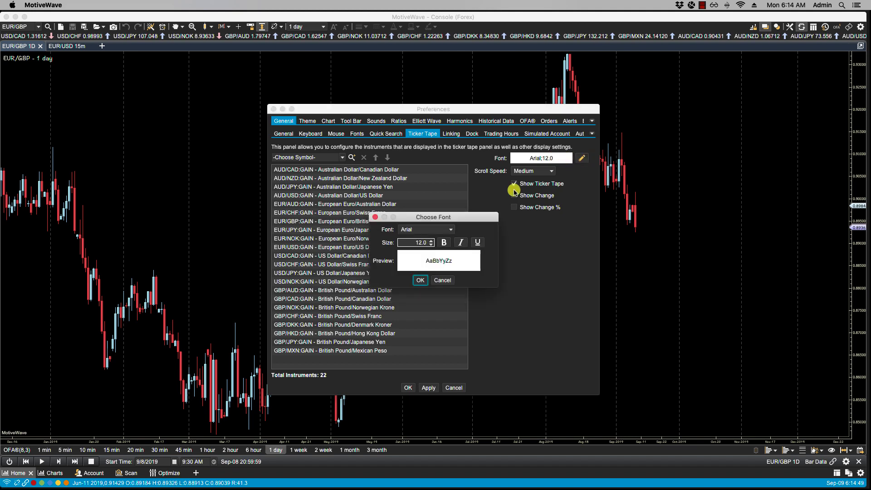
double_click(423, 243)
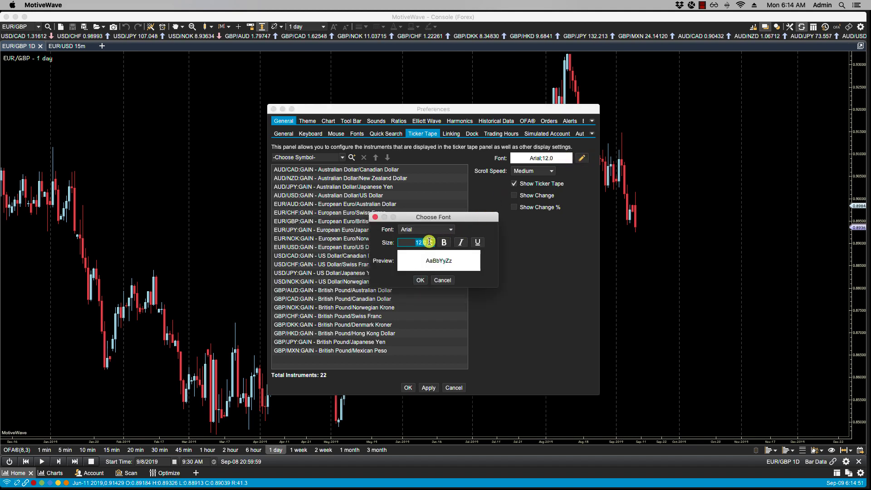
type("15")
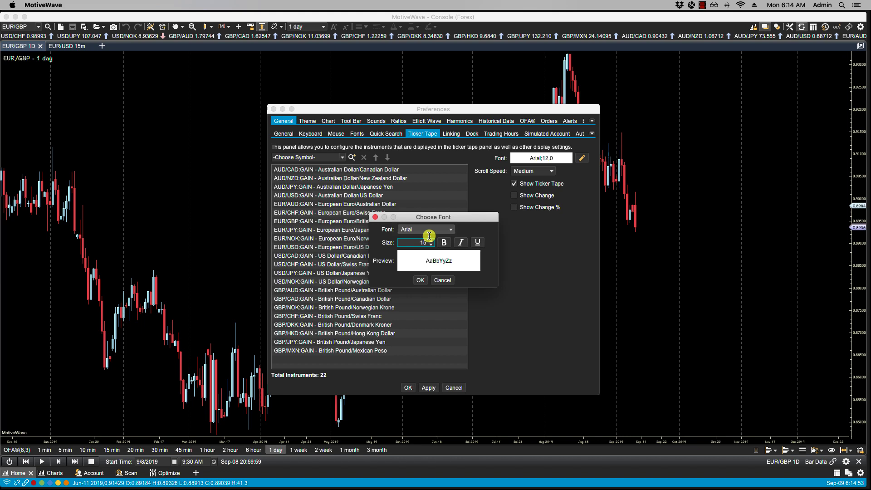
left_click(420, 282)
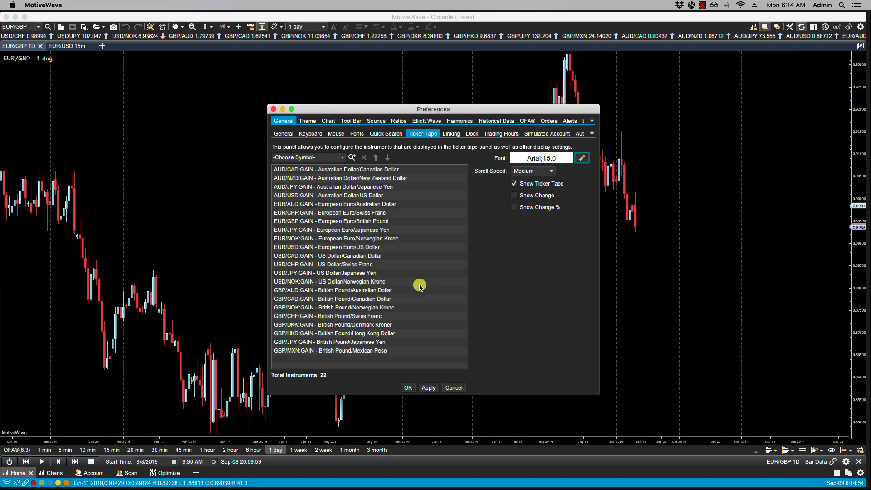
left_click(427, 387)
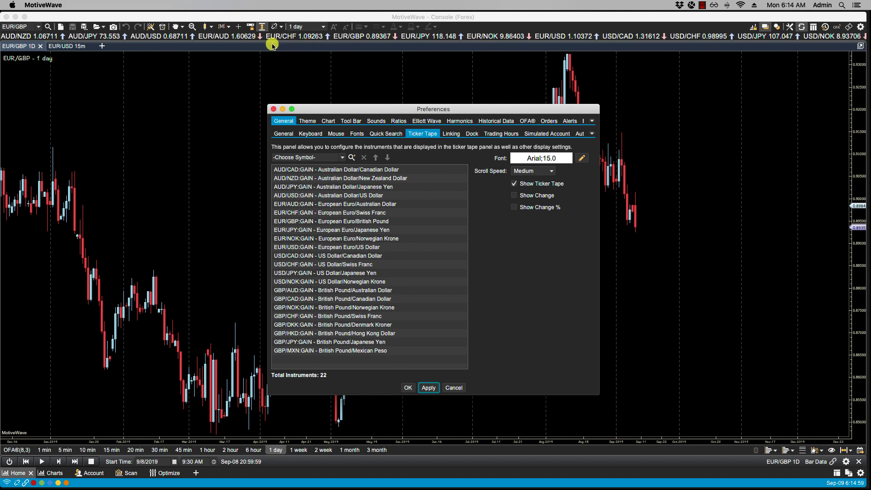
- Set the ticker tape Scroll Speed to Fast, apply it, and close Preferences
left_click(531, 174)
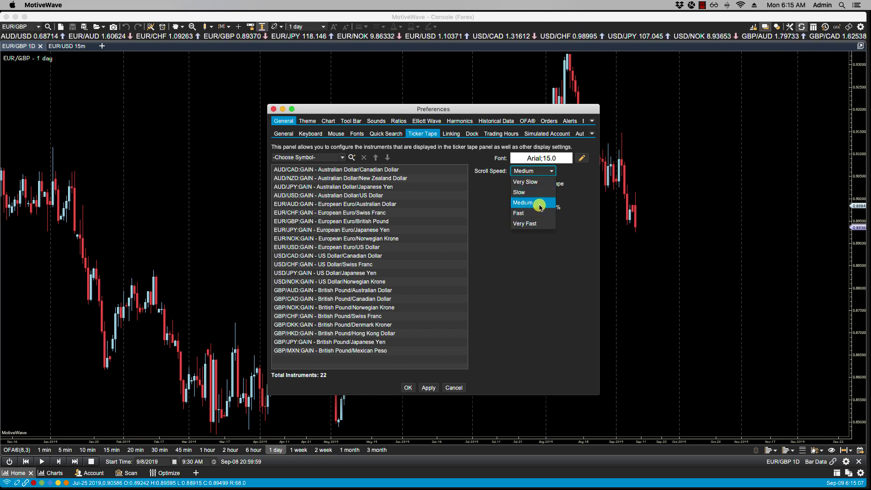
left_click(523, 213)
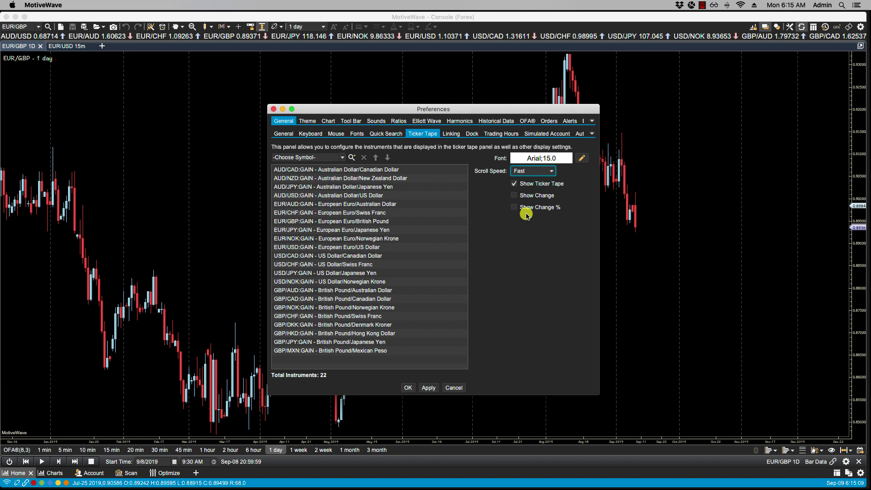
left_click(427, 389)
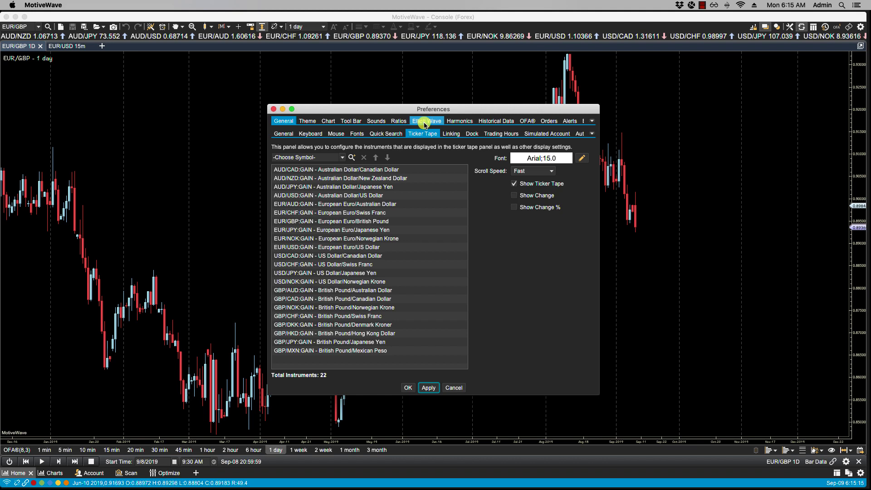
left_click(407, 388)
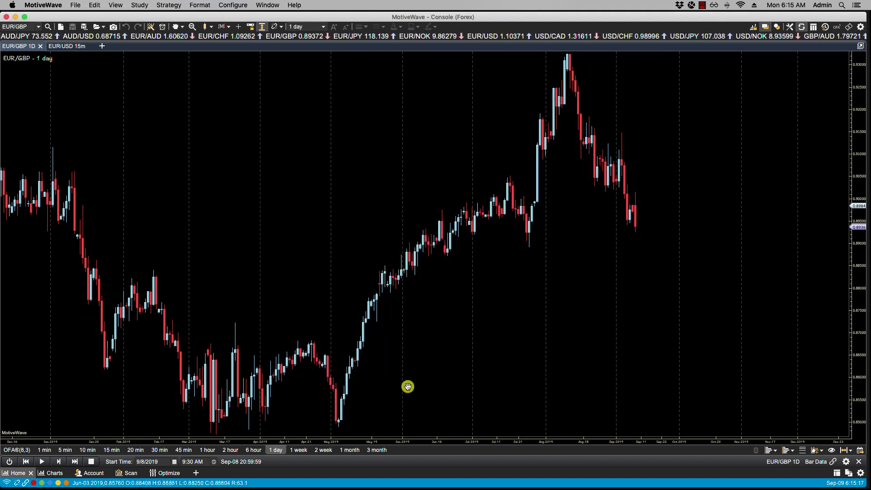
left_click(117, 8)
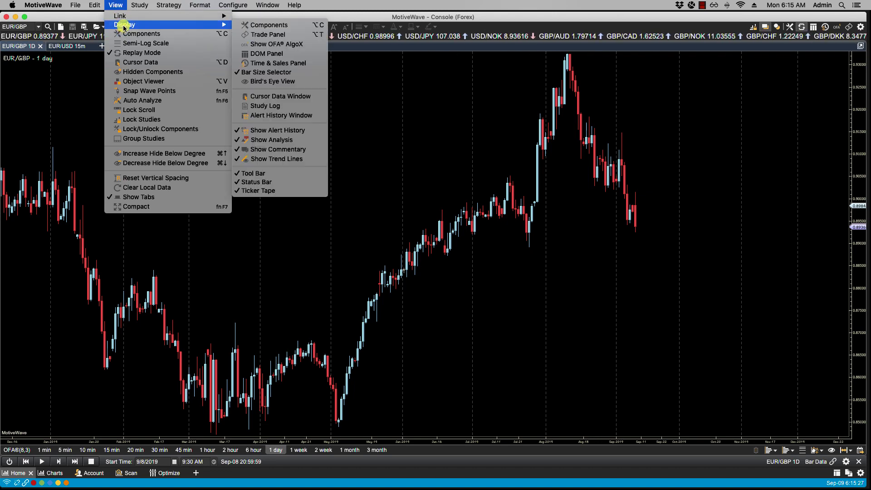
mouse_move(125, 25)
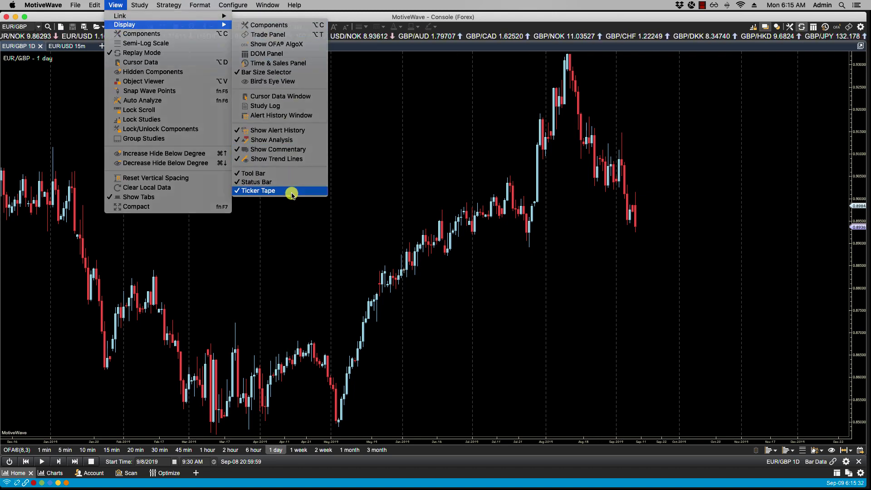
left_click(291, 192)
left_click(113, 7)
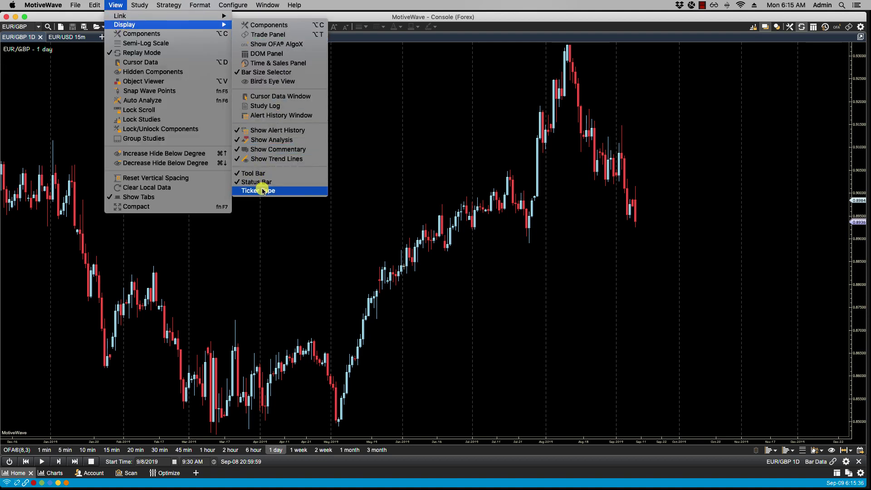
left_click(264, 190)
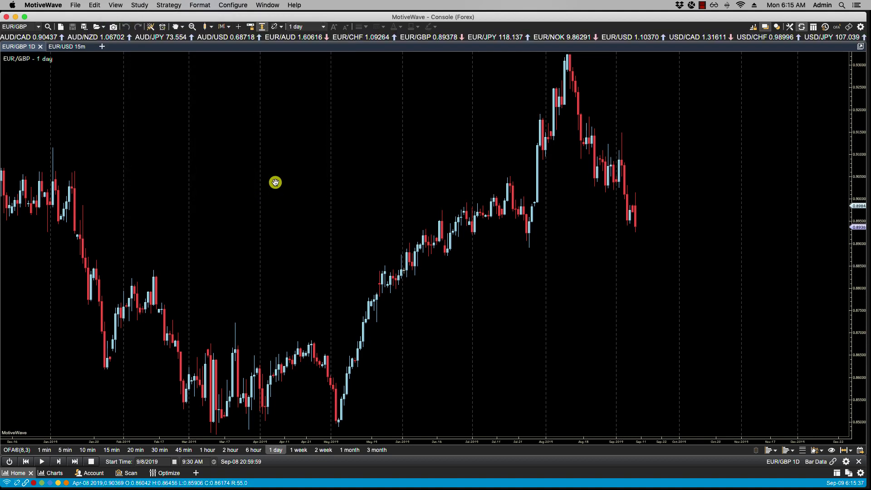
left_click(229, 5)
- Turn on Show Change and Show Change % in Ticker Tape preferences, applying each
left_click(246, 54)
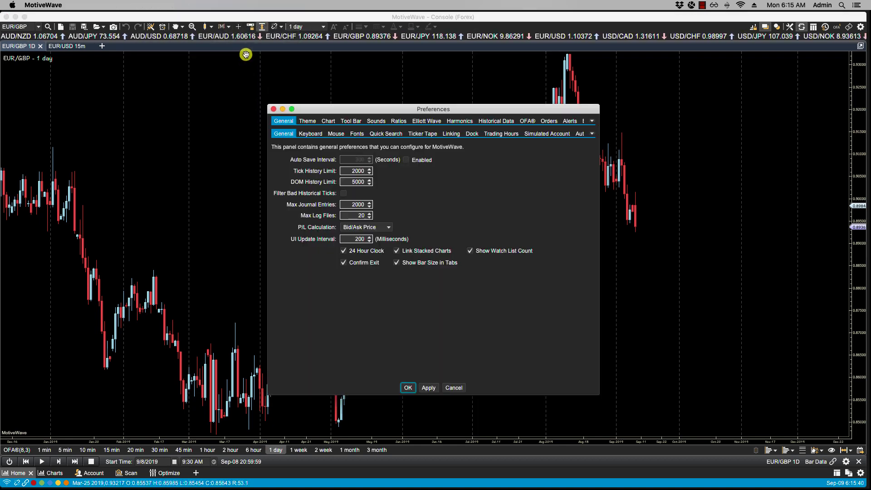
left_click(419, 134)
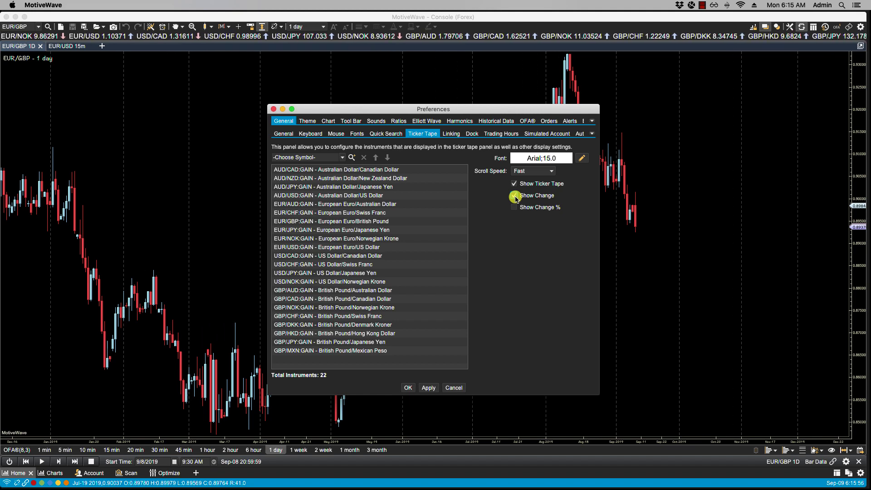
left_click(429, 388)
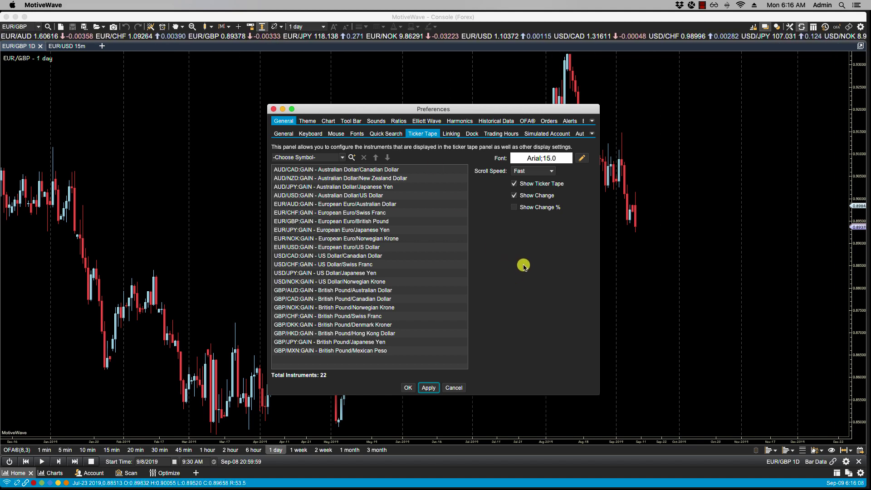
left_click(515, 207)
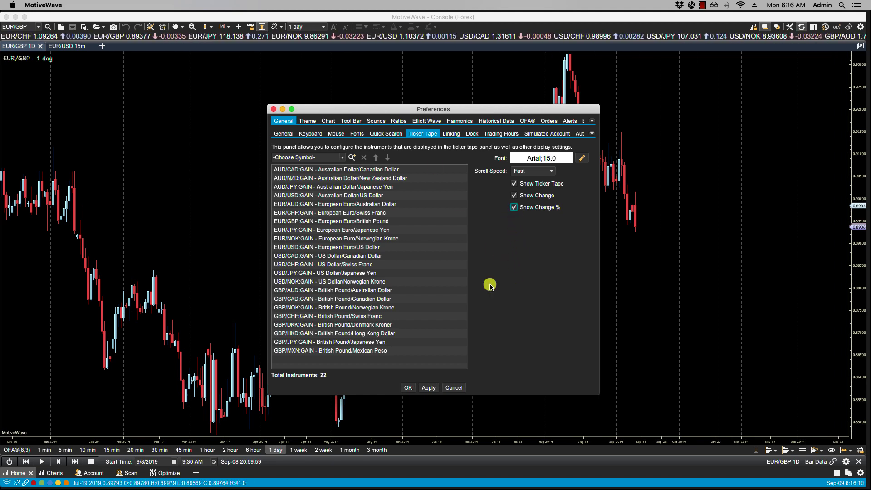
left_click(430, 387)
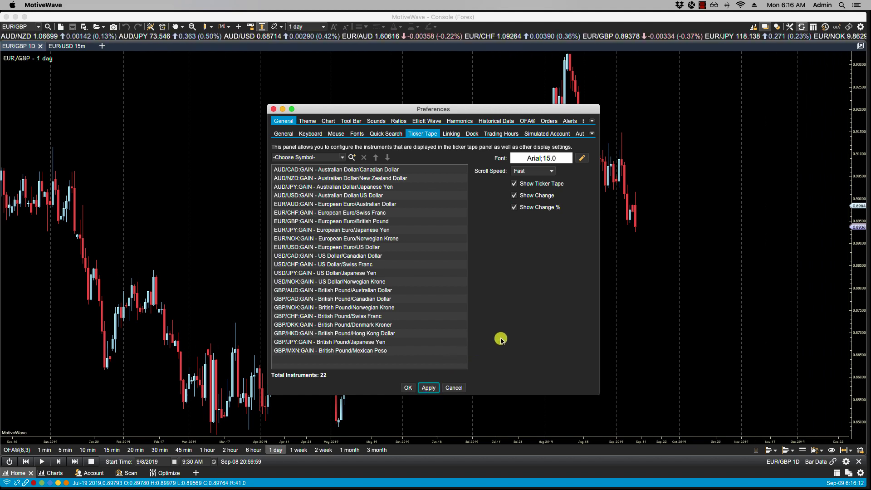